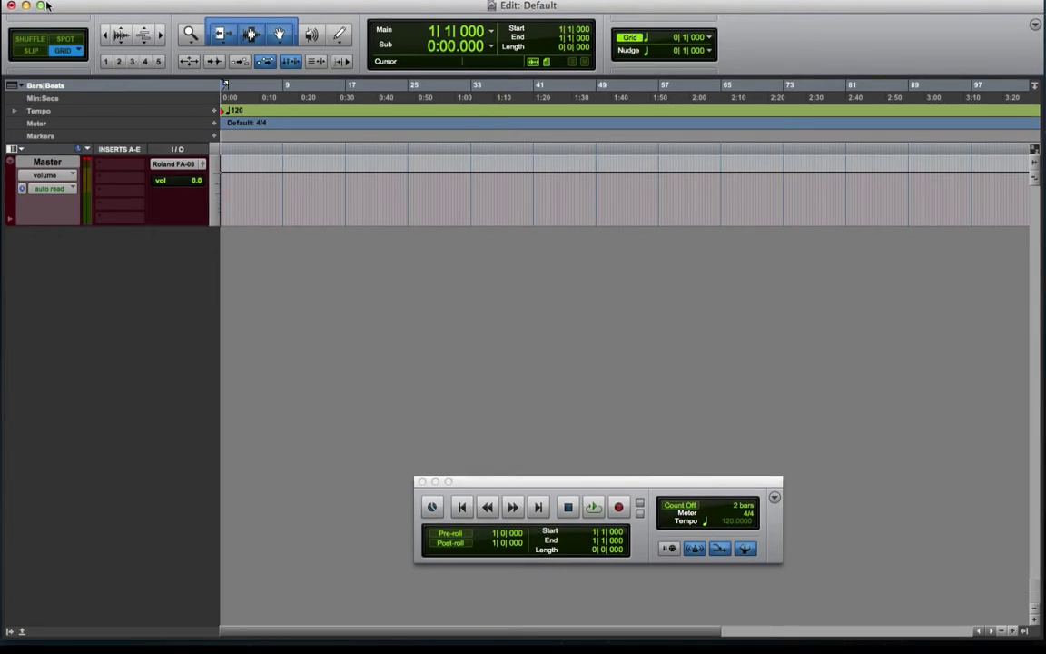
# Create 6 new stereo instrument tracks in Ticks via Track > New.
pyautogui.click(222, 0)
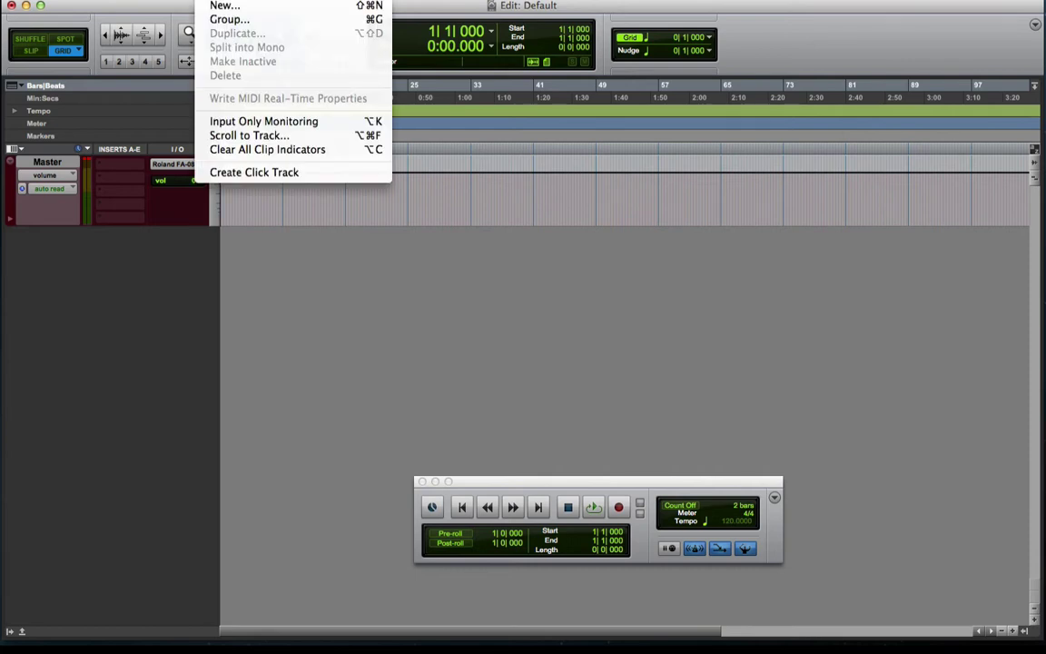
pyautogui.click(218, 6)
pyautogui.click(432, 218)
pyautogui.click(434, 228)
pyautogui.click(535, 218)
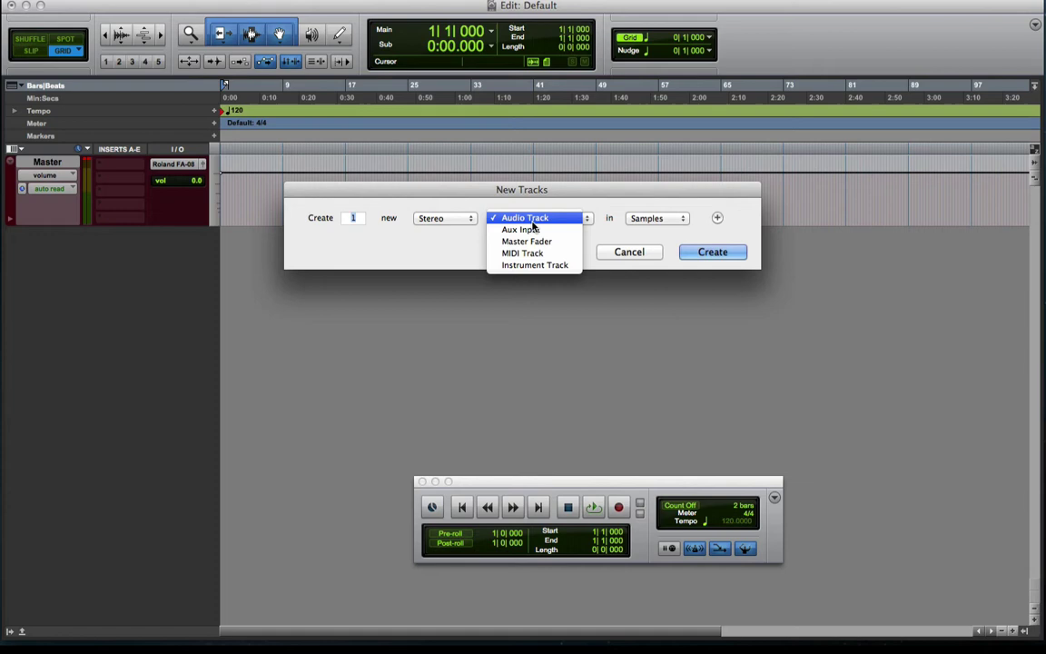
pyautogui.click(534, 264)
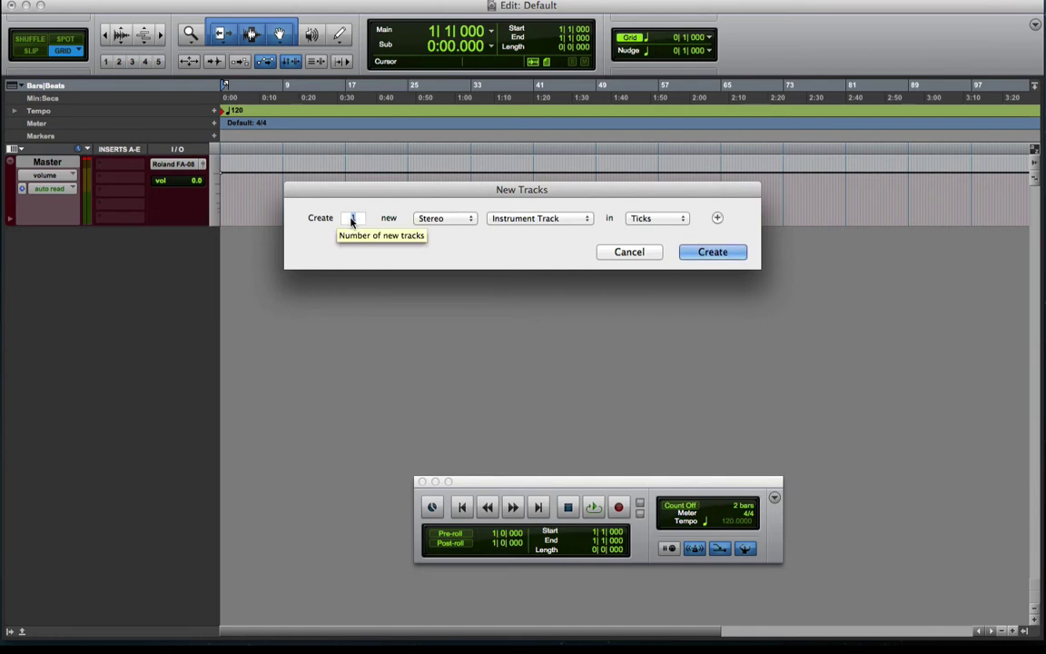
pyautogui.write('6')
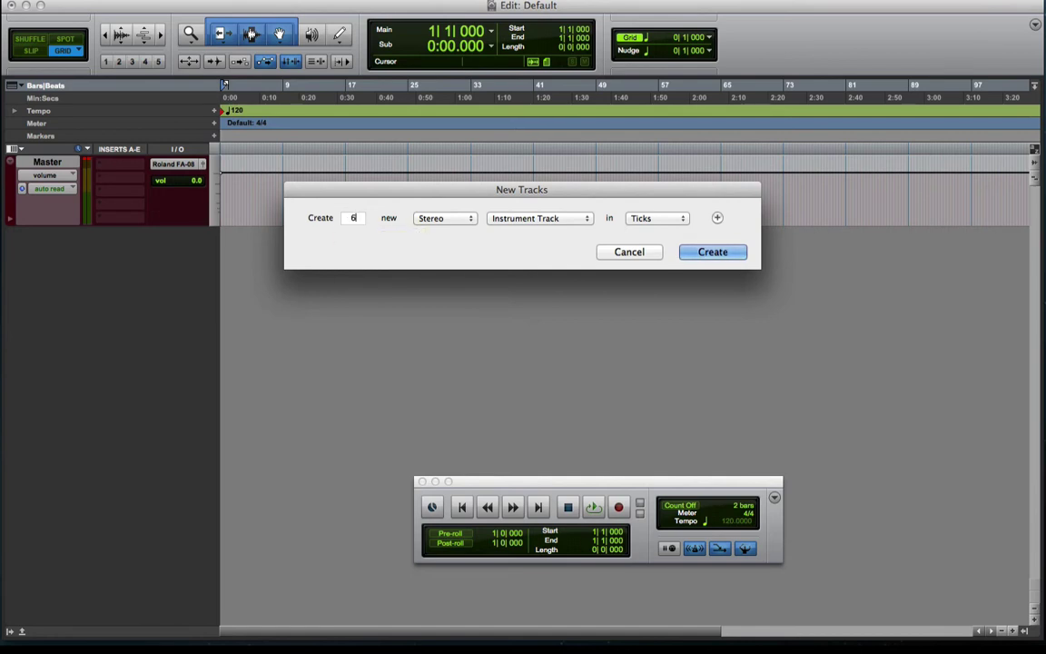
pyautogui.click(704, 253)
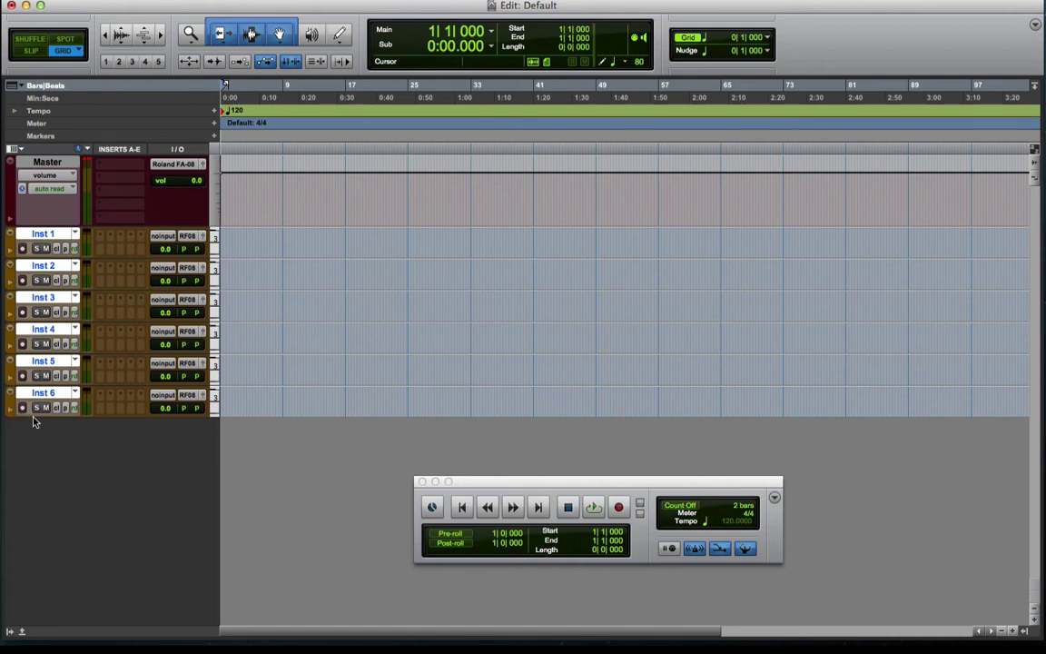
# Enlarge each track from Inst 6 up to Inst 1 to reveal input and volume settings.
pyautogui.moveTo(34, 417); pyautogui.dragTo(36, 456)
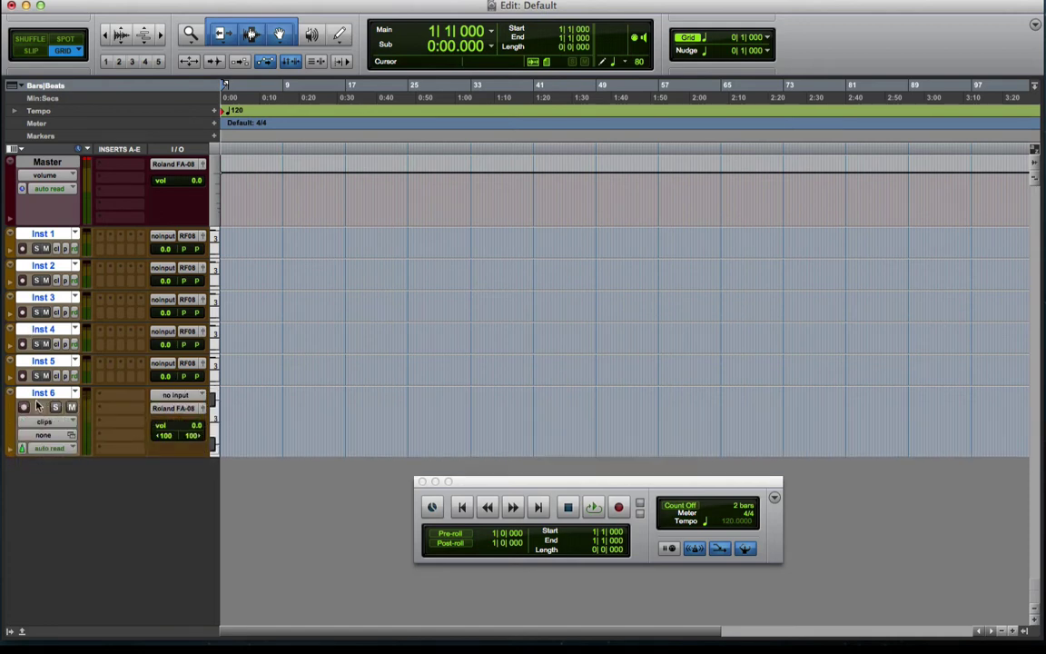
pyautogui.moveTo(42, 386); pyautogui.dragTo(43, 424)
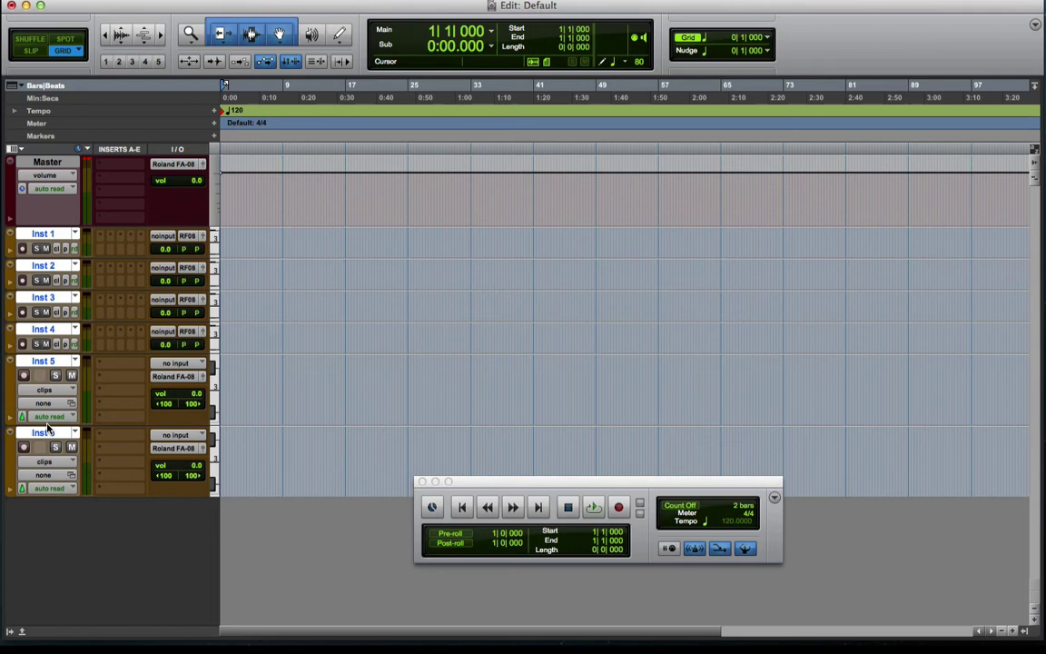
pyautogui.moveTo(43, 352); pyautogui.dragTo(42, 392)
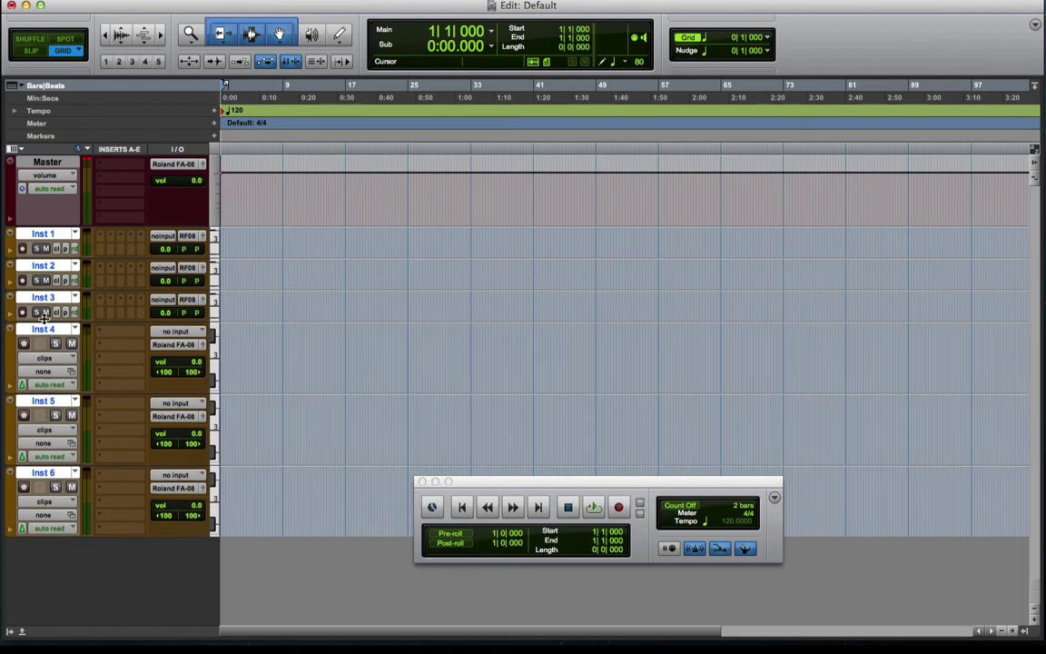
pyautogui.moveTo(44, 315); pyautogui.dragTo(46, 362)
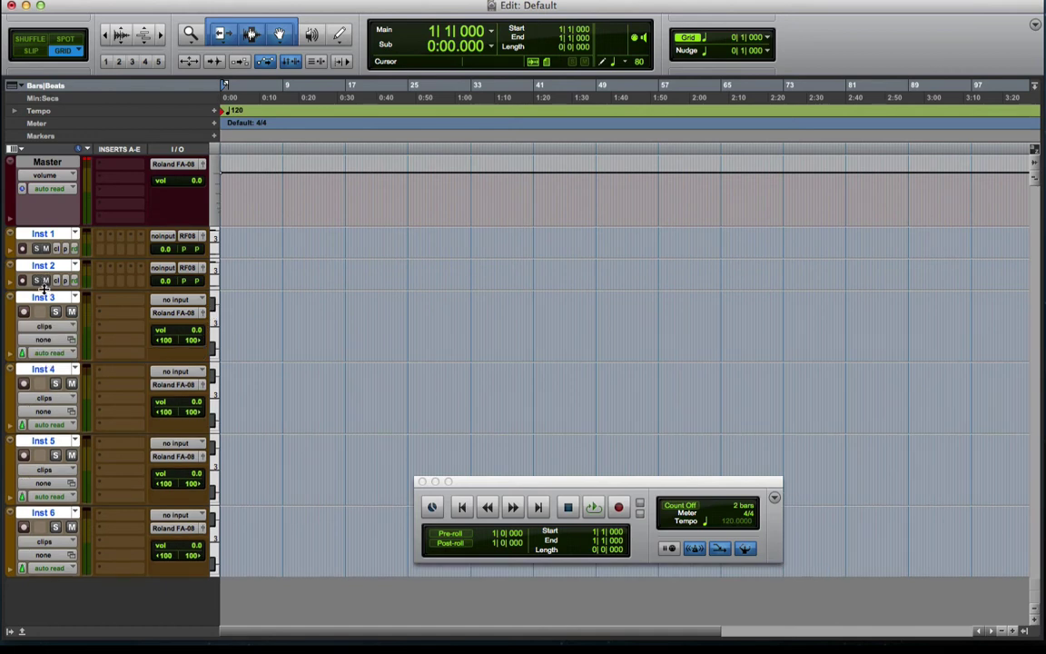
pyautogui.moveTo(44, 289); pyautogui.dragTo(47, 318)
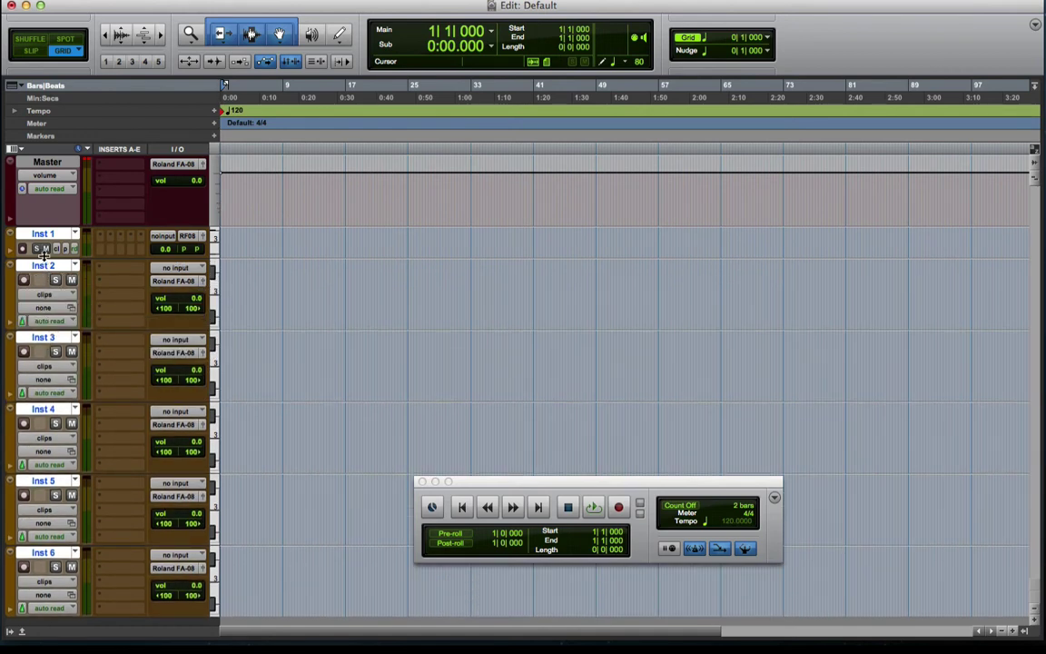
pyautogui.moveTo(43, 257); pyautogui.dragTo(44, 297)
pyautogui.scroll(-1, 63, 345)
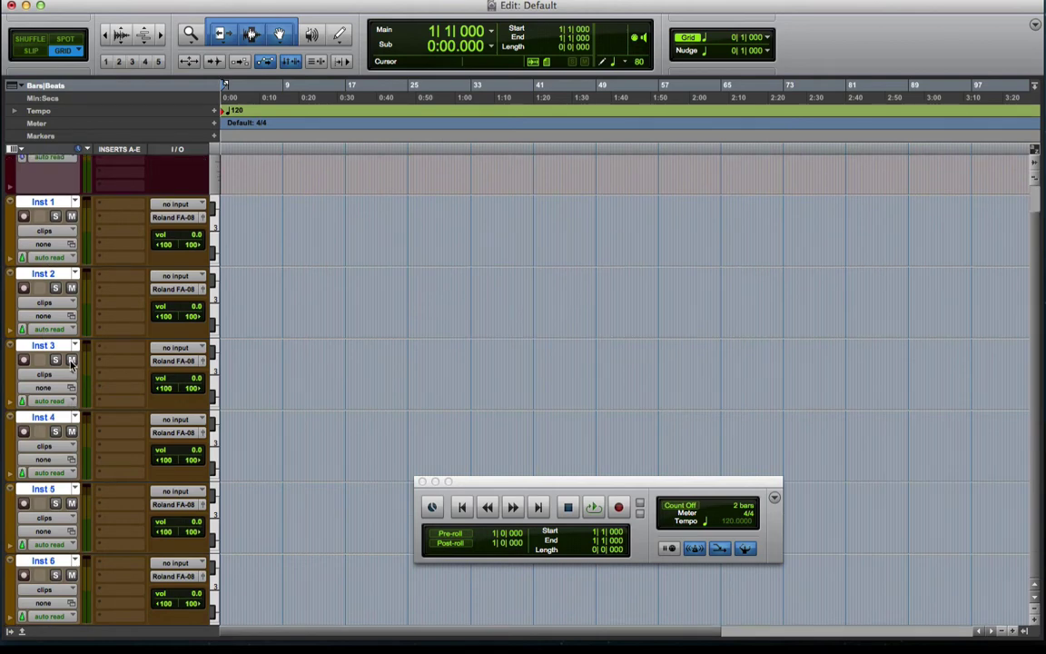
pyautogui.scroll(1, 64, 345)
pyautogui.scroll(-1, 72, 364)
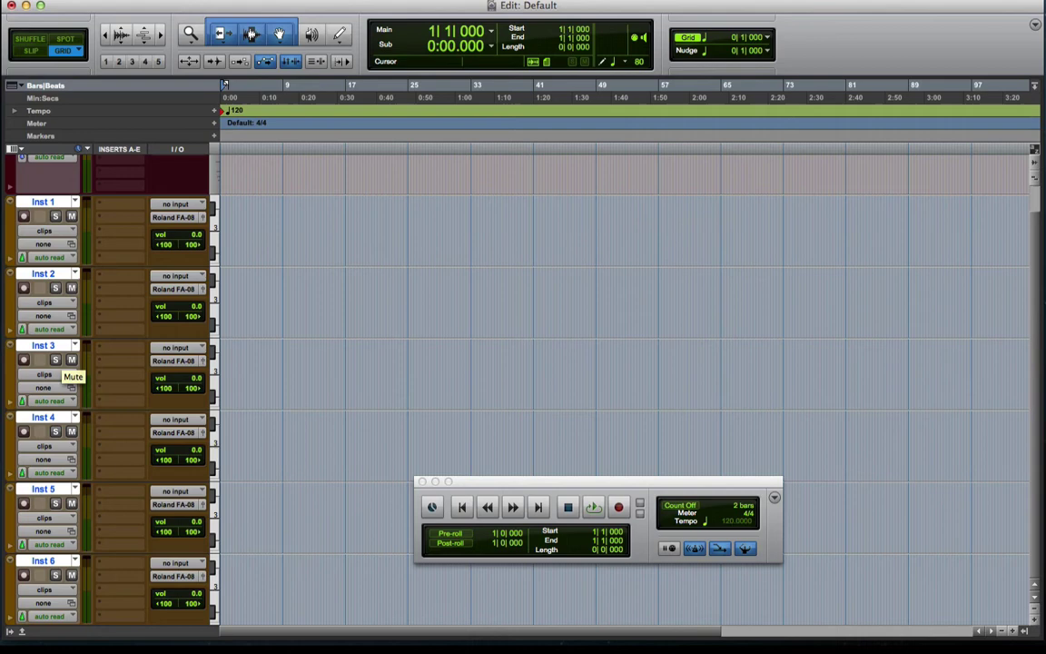
# Insert Kontakt 5 (stereo) from multichannel Instrument plug-ins on Inst 1's first insert slot.
pyautogui.click(118, 207)
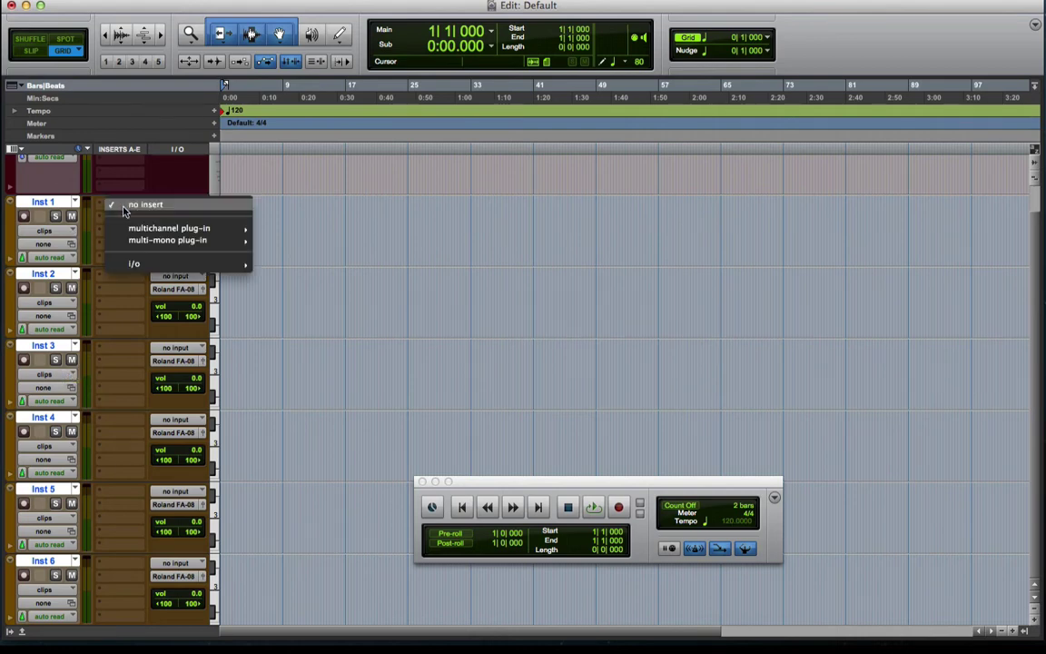
pyautogui.moveTo(212, 225)
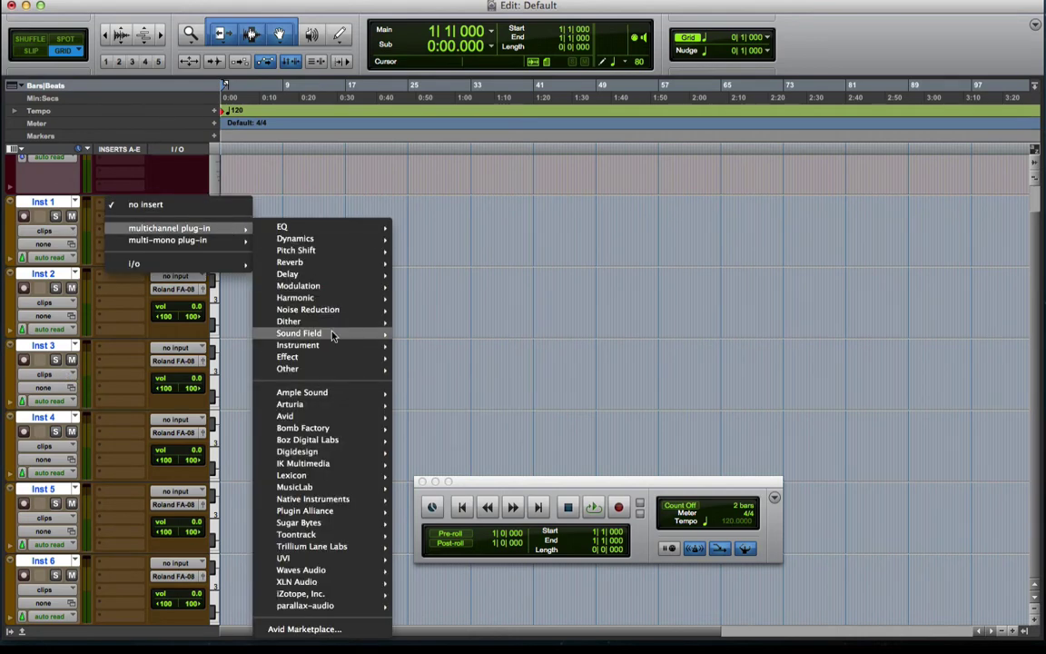
pyautogui.moveTo(333, 351)
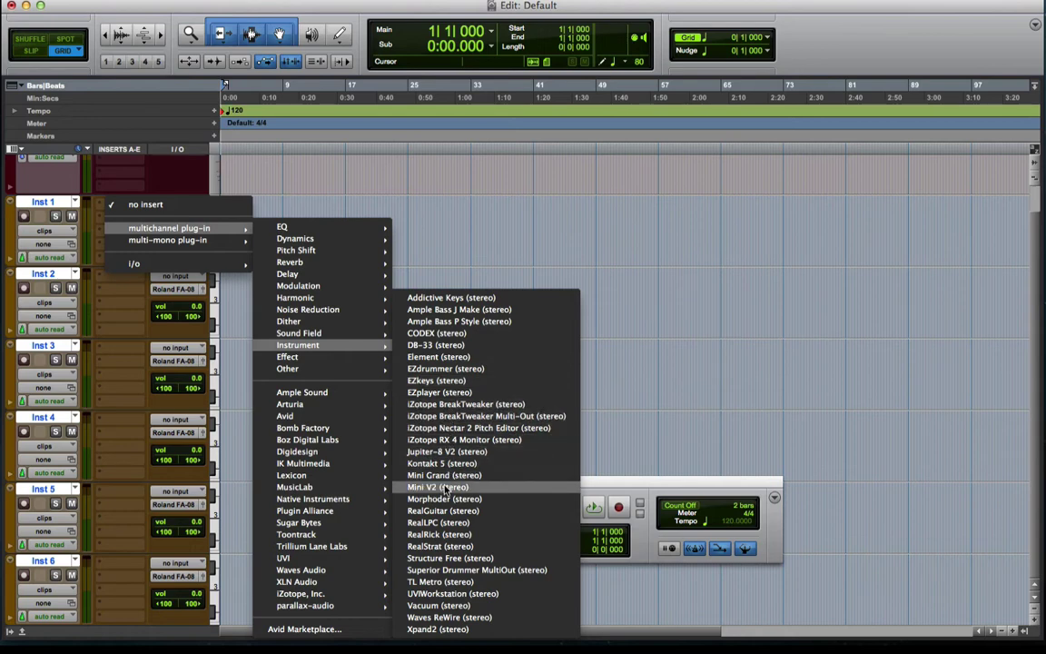
pyautogui.click(447, 464)
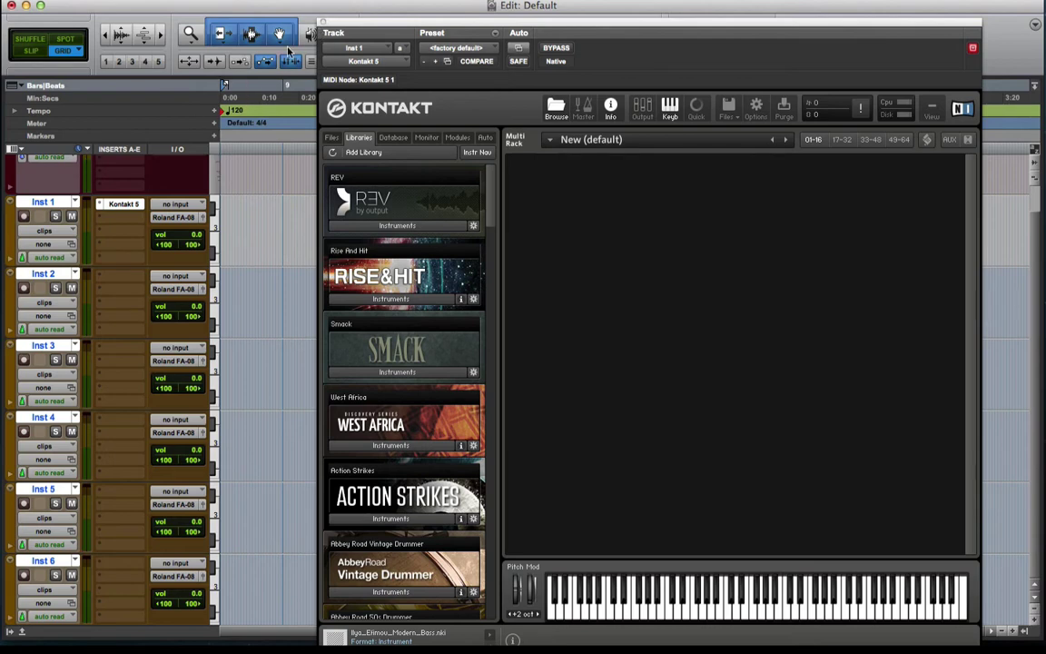
# Close Kontakt and enable the Instrument column in the Edit window view selector.
pyautogui.click(321, 22)
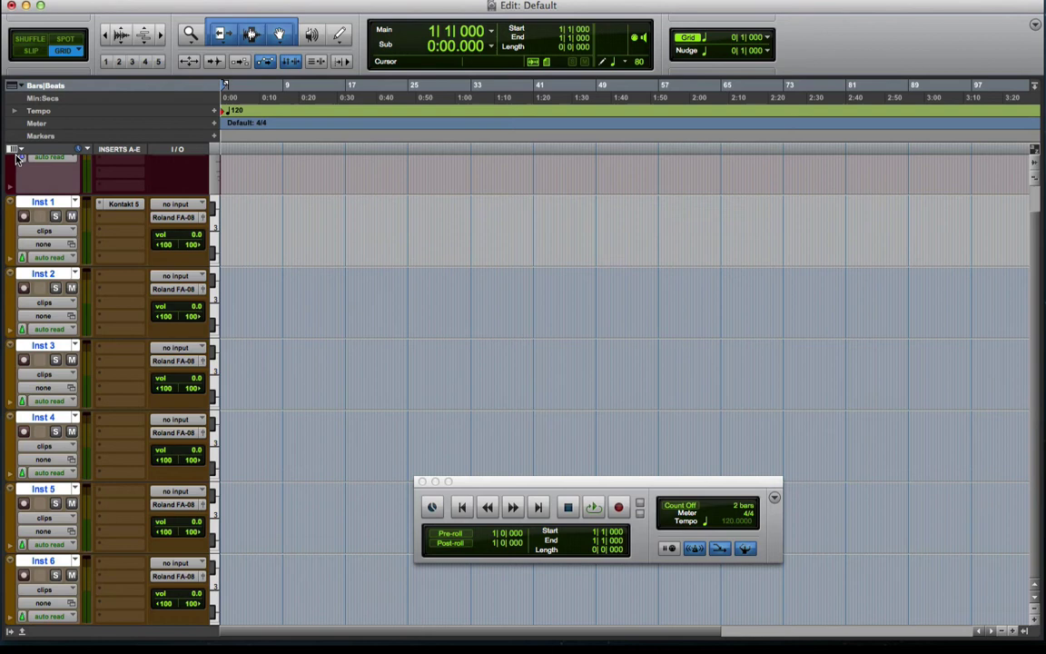
pyautogui.click(14, 149)
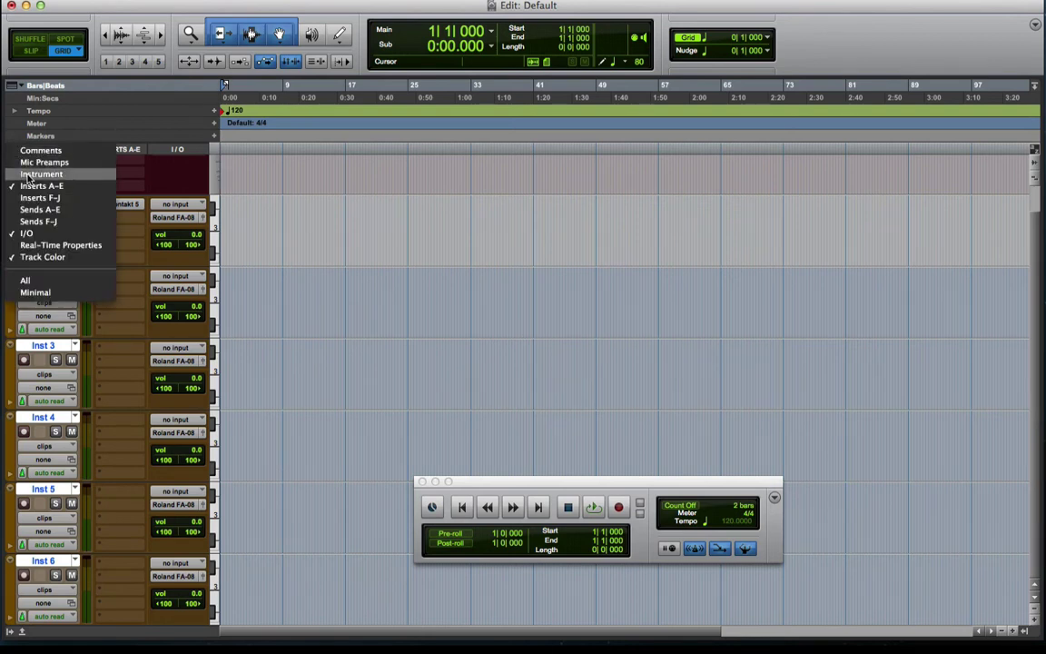
pyautogui.click(28, 175)
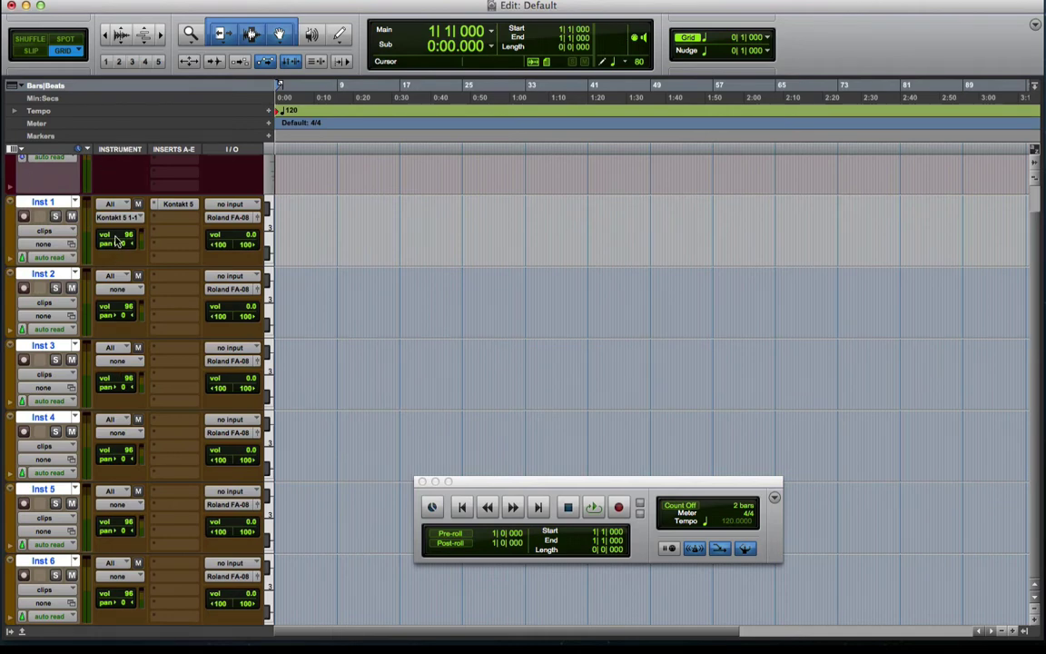
# Reopen Kontakt on Inst 1 and load Rise & Hit.nki from the Rise & Hit library.
pyautogui.click(179, 204)
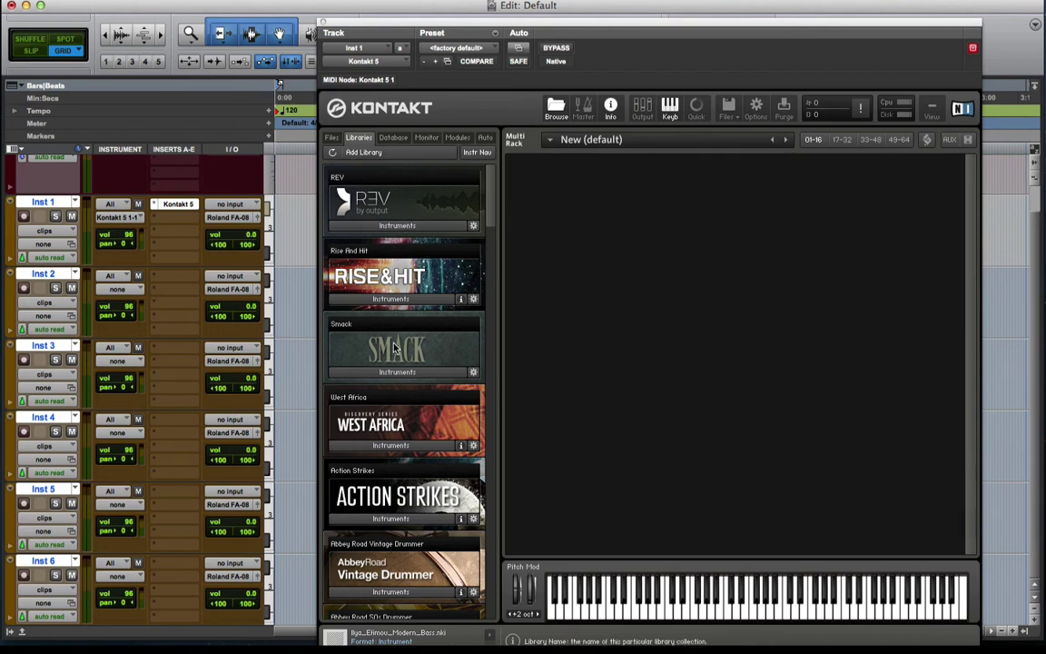
pyautogui.click(390, 298)
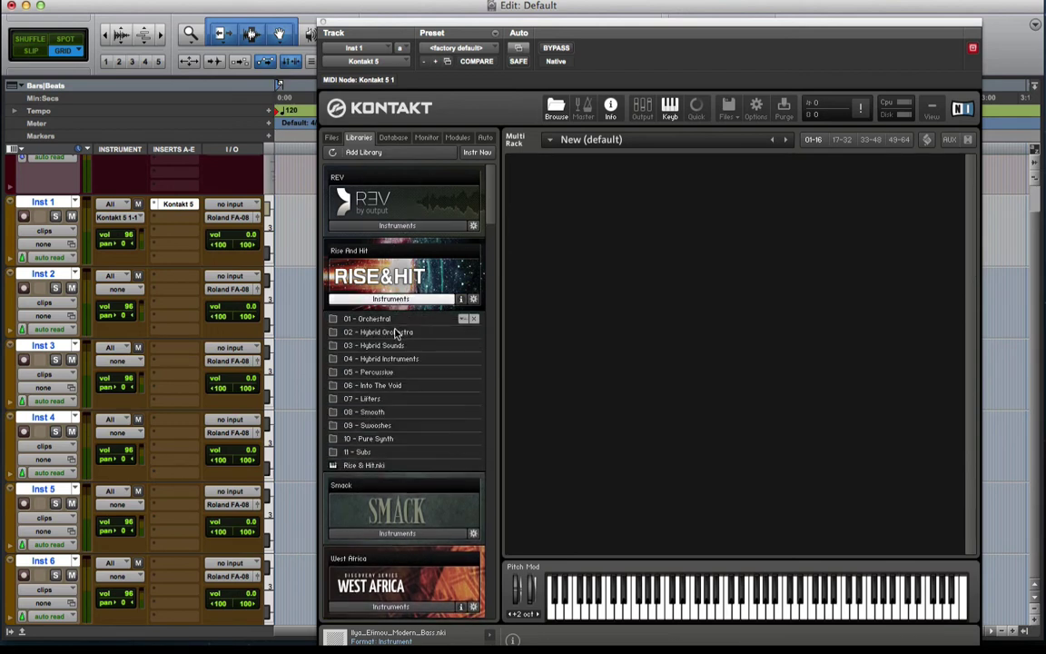
pyautogui.doubleClick(386, 466)
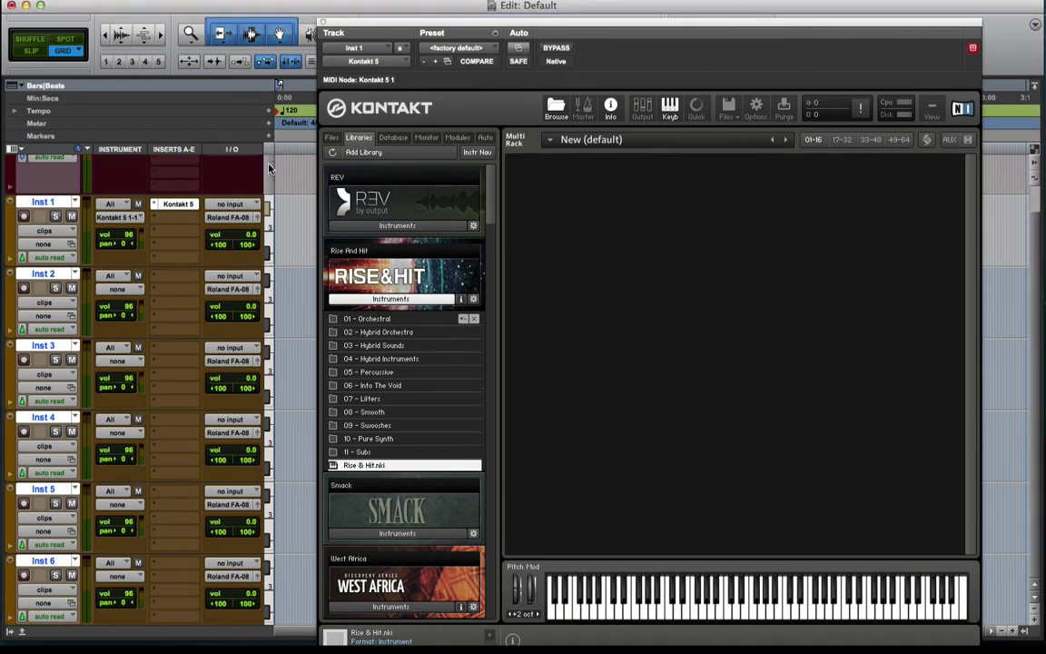
# Close the Kontakt window and record-enable the Inst 1 track.
pyautogui.click(324, 21)
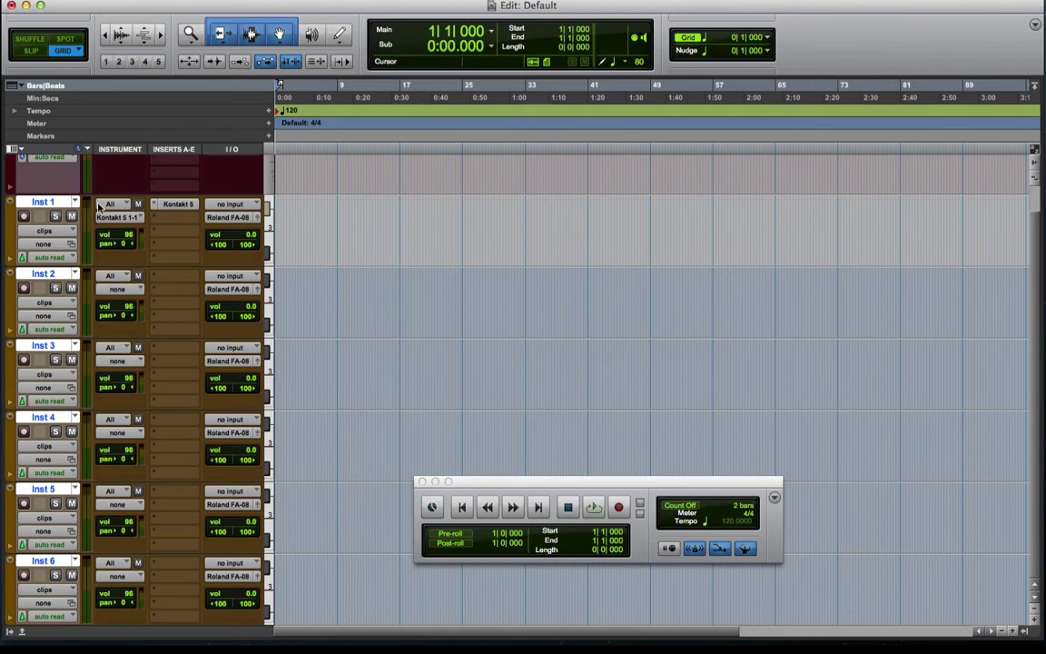
pyautogui.click(24, 217)
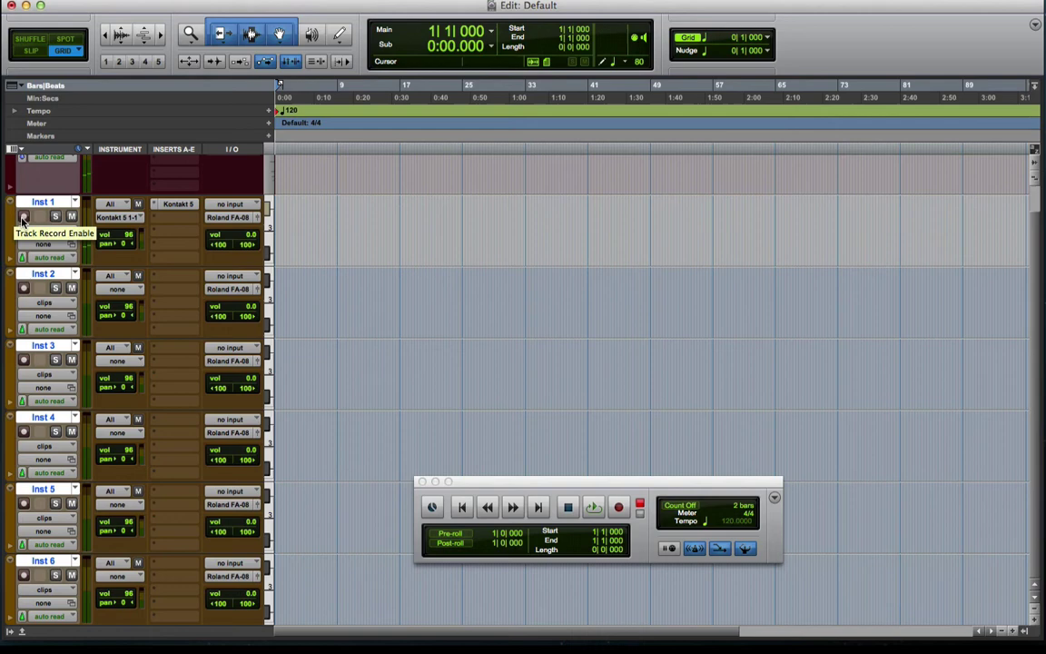
# Reopen Kontakt on Inst 1 and load 1 SMACK.nki from the Smack library's Instruments.
pyautogui.click(177, 206)
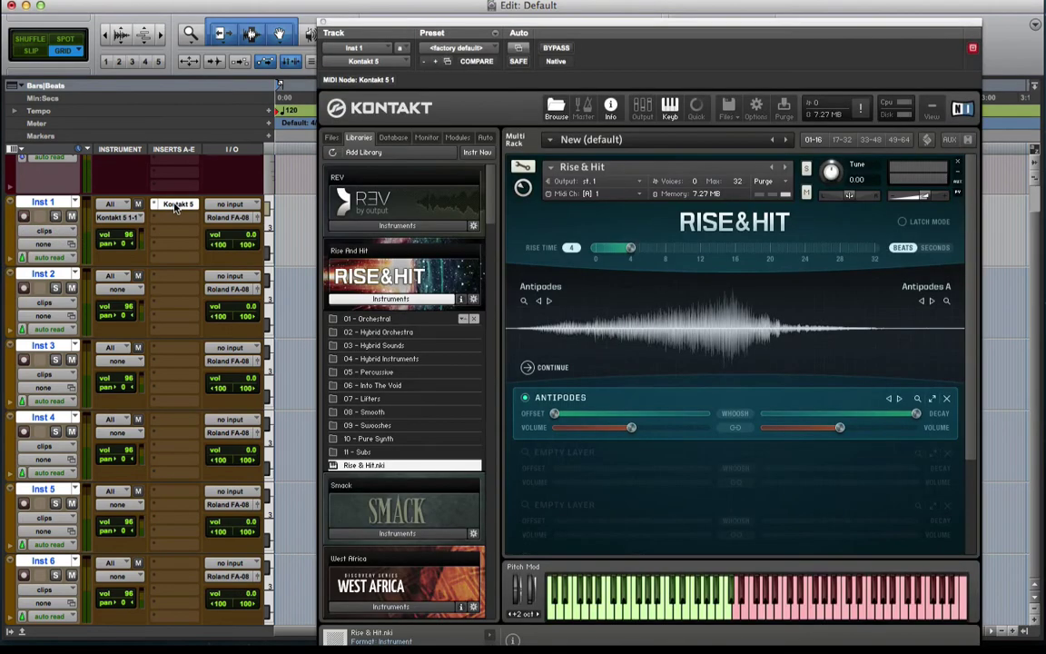
pyautogui.scroll(-3, 703, 270)
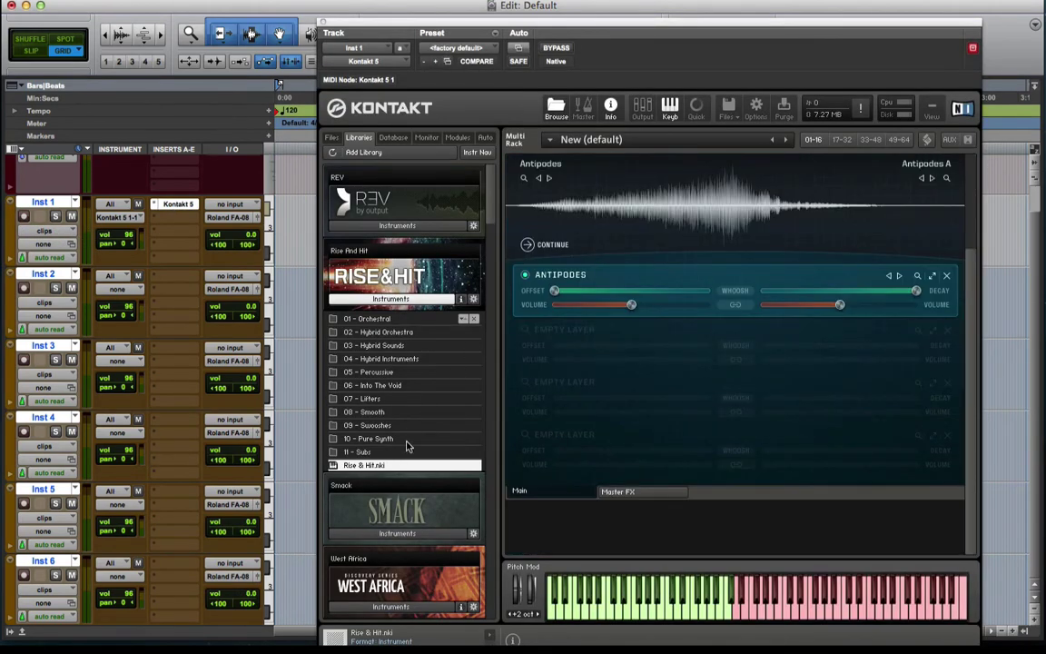
pyautogui.scroll(3, 408, 446)
pyautogui.click(403, 534)
pyautogui.scroll(-1, 402, 536)
pyautogui.doubleClick(364, 536)
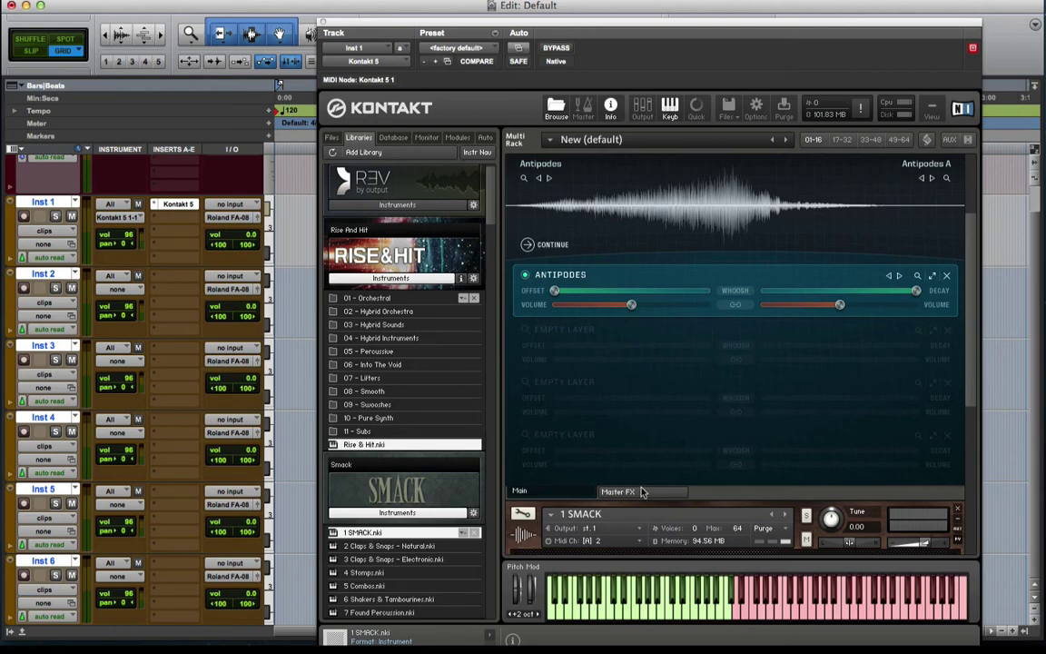
pyautogui.scroll(-8, 666, 462)
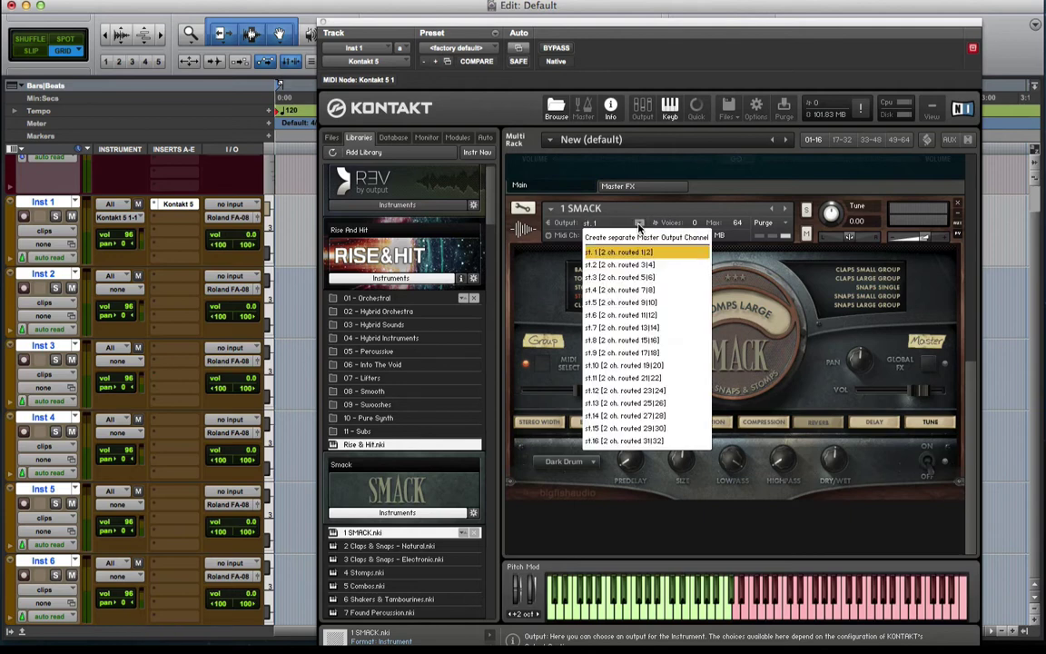
# Change the 1 SMACK instrument's output from st.1 to st.2.
pyautogui.click(595, 223)
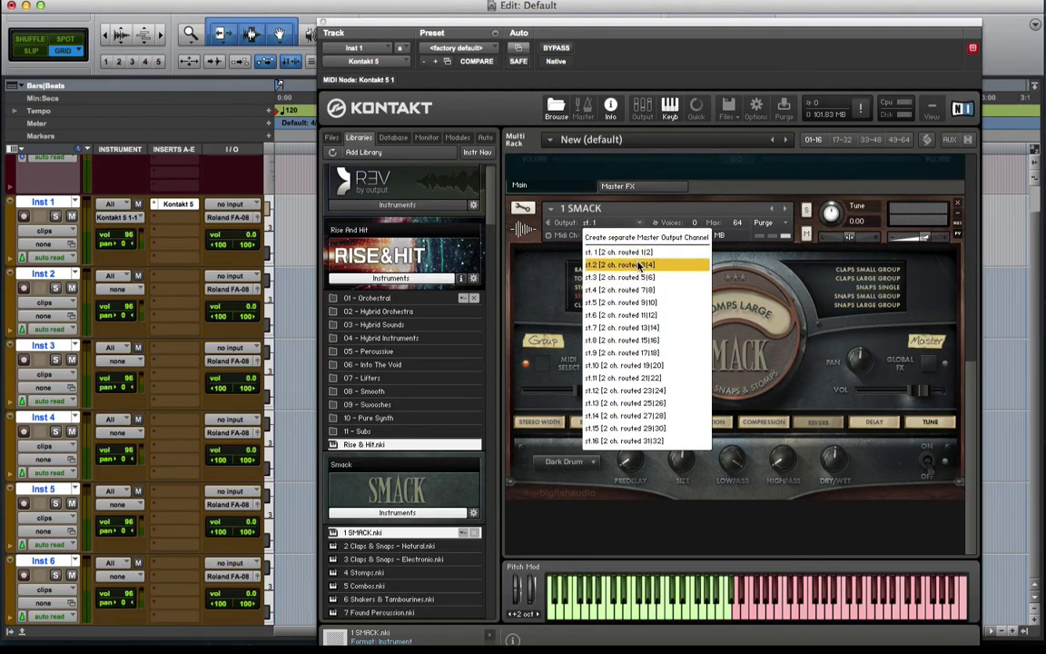
pyautogui.click(640, 265)
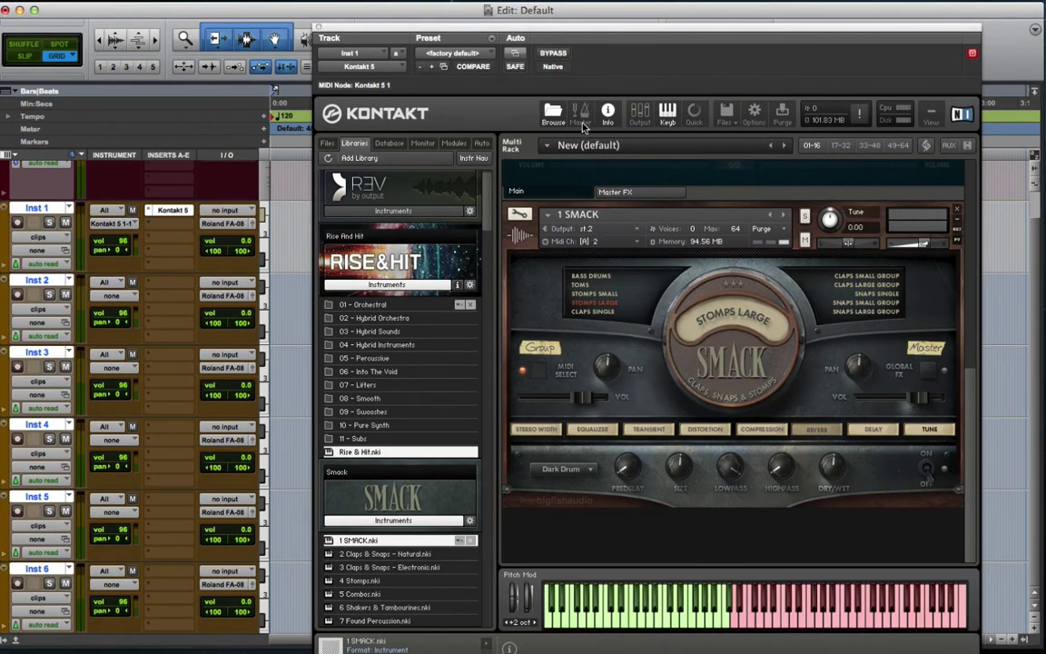
# Show Kontakt's Outputs section, scroll through its channels, then hide it again.
pyautogui.click(640, 115)
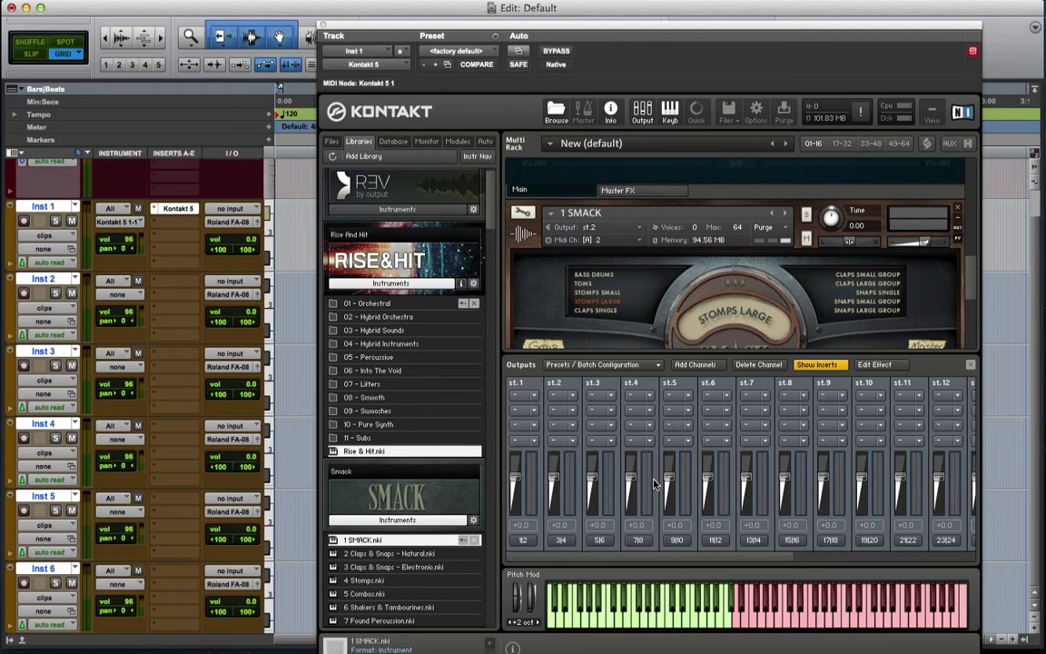
pyautogui.hscroll(3, 654, 484)
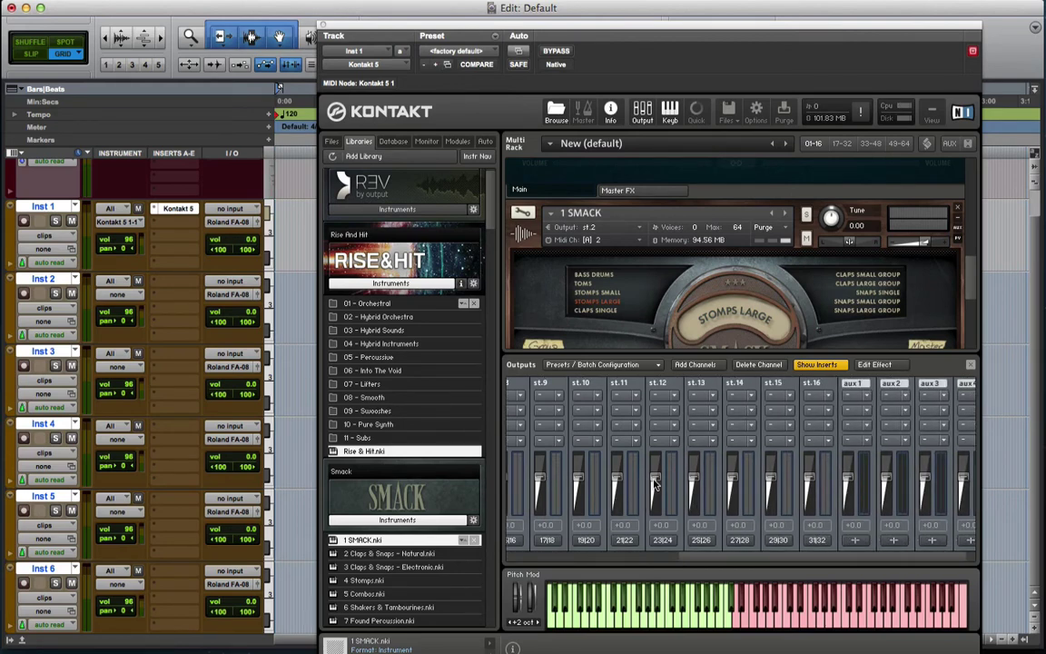
pyautogui.hscroll(-3, 654, 485)
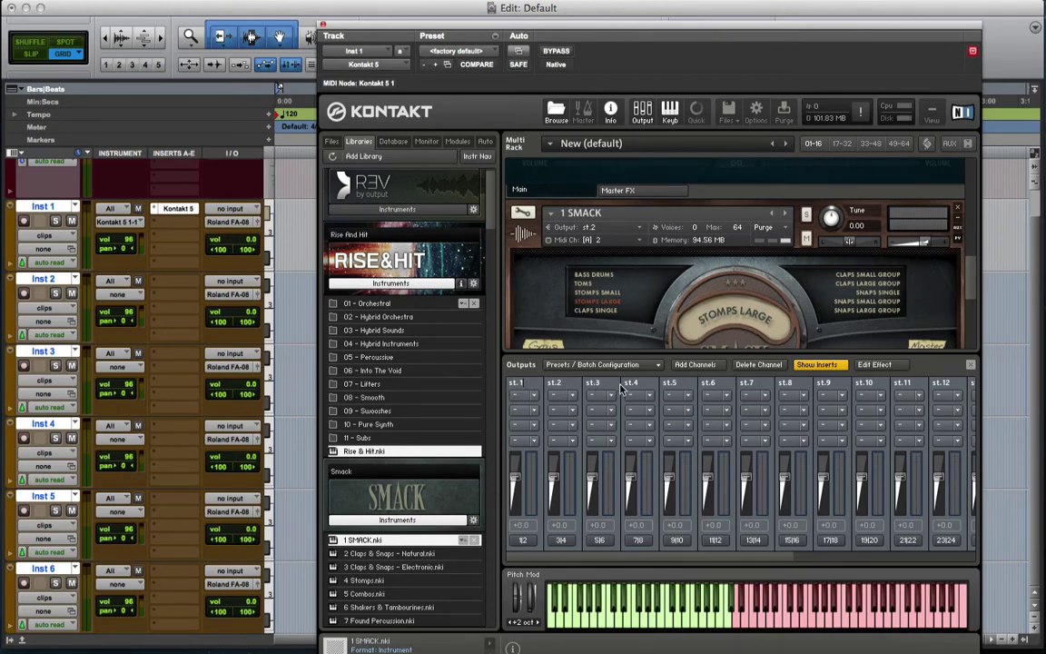
pyautogui.click(642, 114)
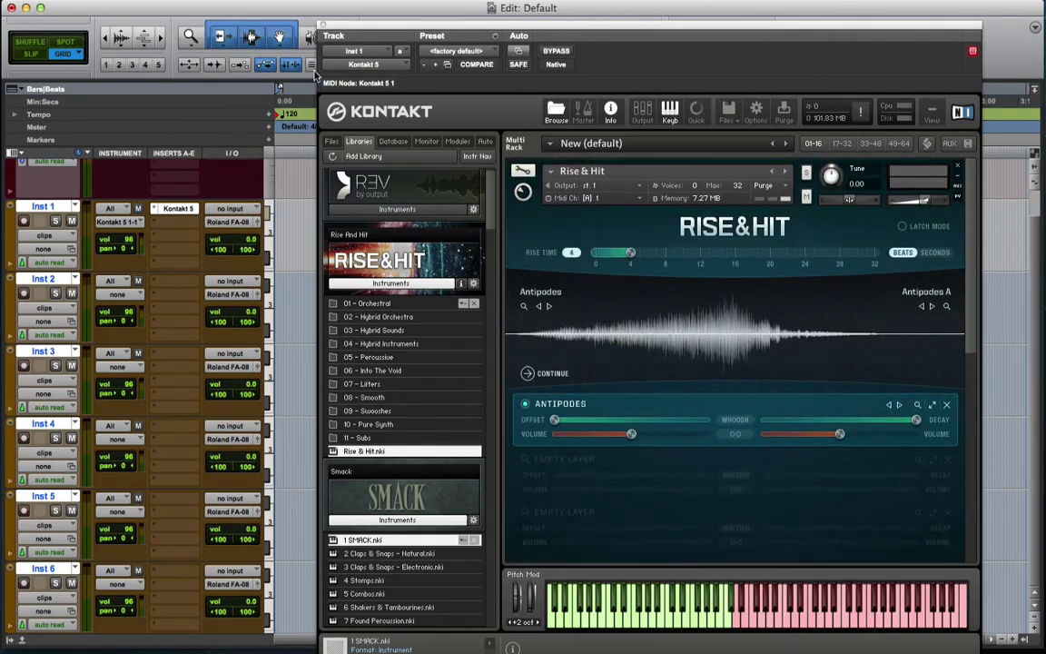
# Close Kontakt and set Inst 2's MIDI output to Kontakt 5 1, channel 2.
pyautogui.click(322, 25)
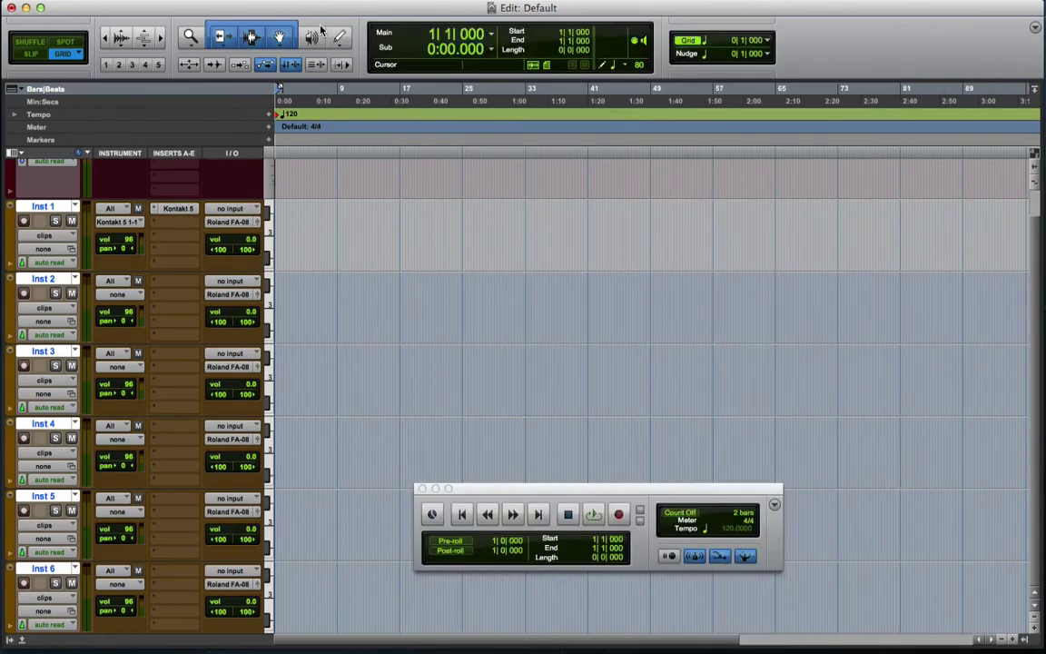
pyautogui.click(40, 280)
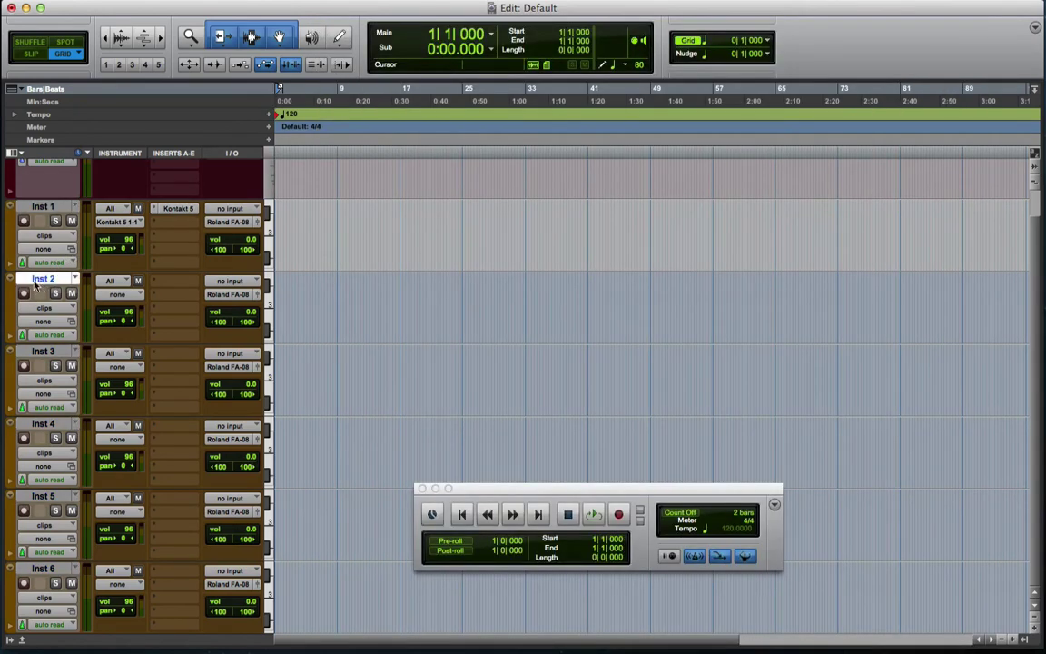
pyautogui.click(137, 294)
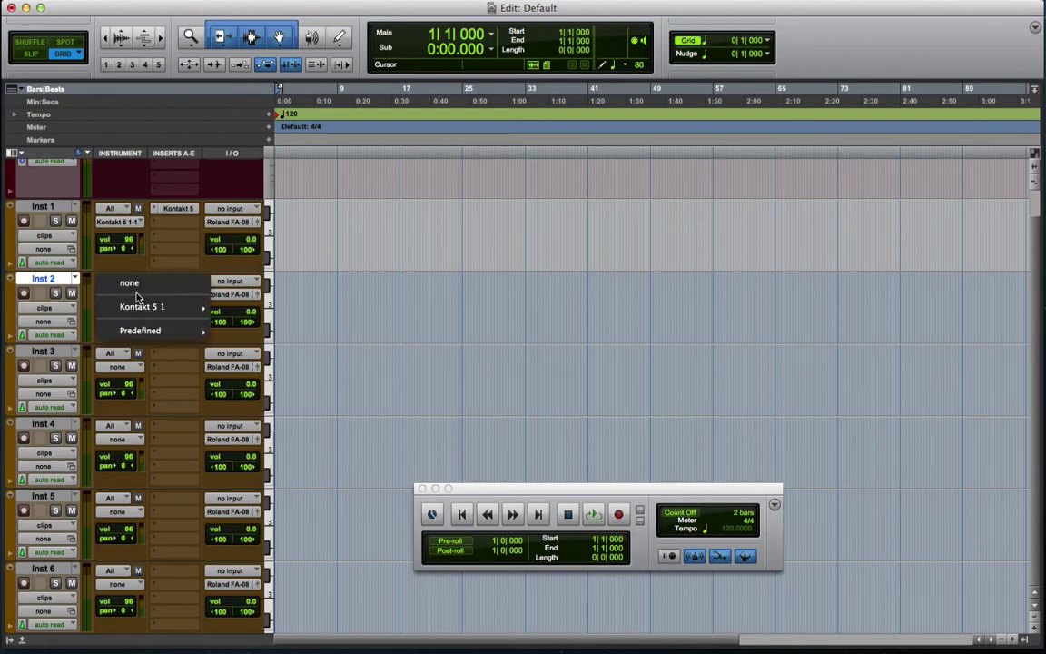
pyautogui.moveTo(145, 307)
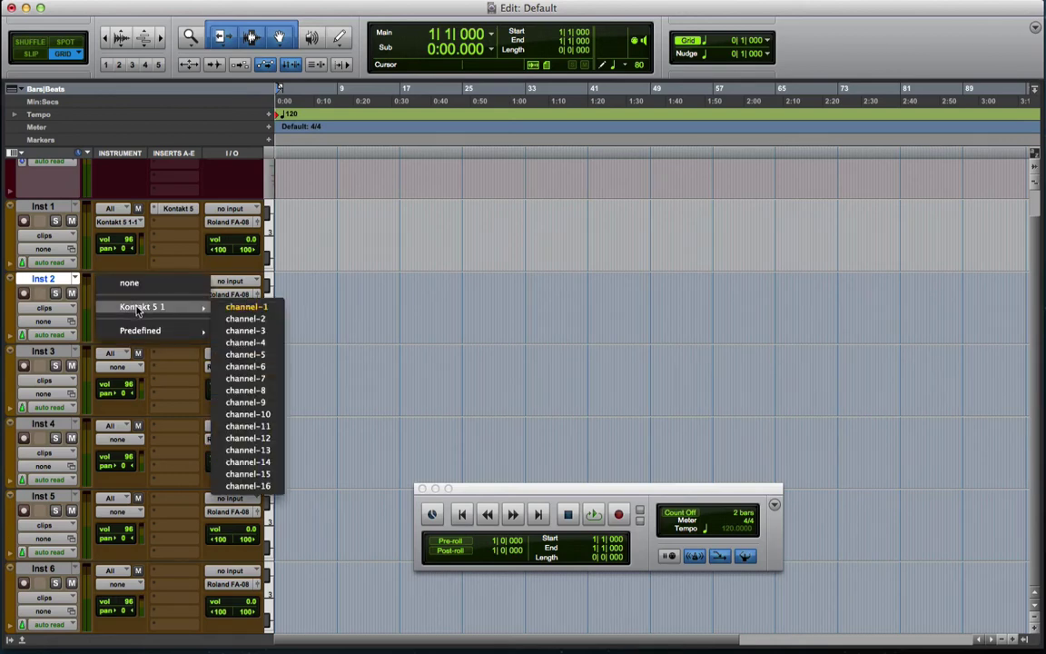
pyautogui.click(242, 319)
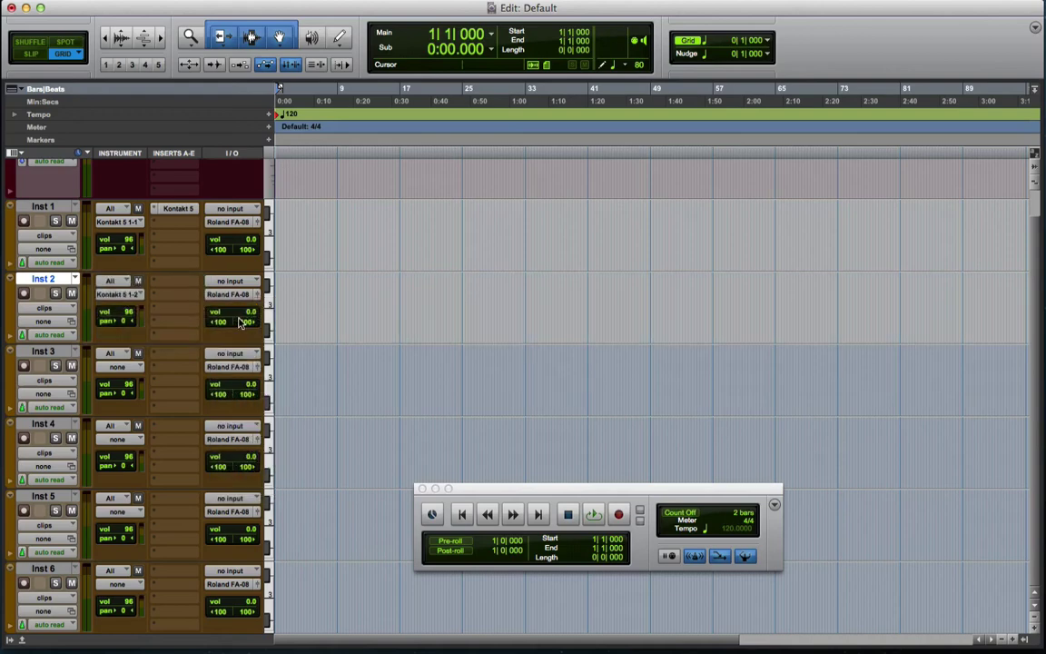
# Set Inst 2's input to plug-in Kontakt 5 - Inst 1 - Insert a, st.2.
pyautogui.click(254, 285)
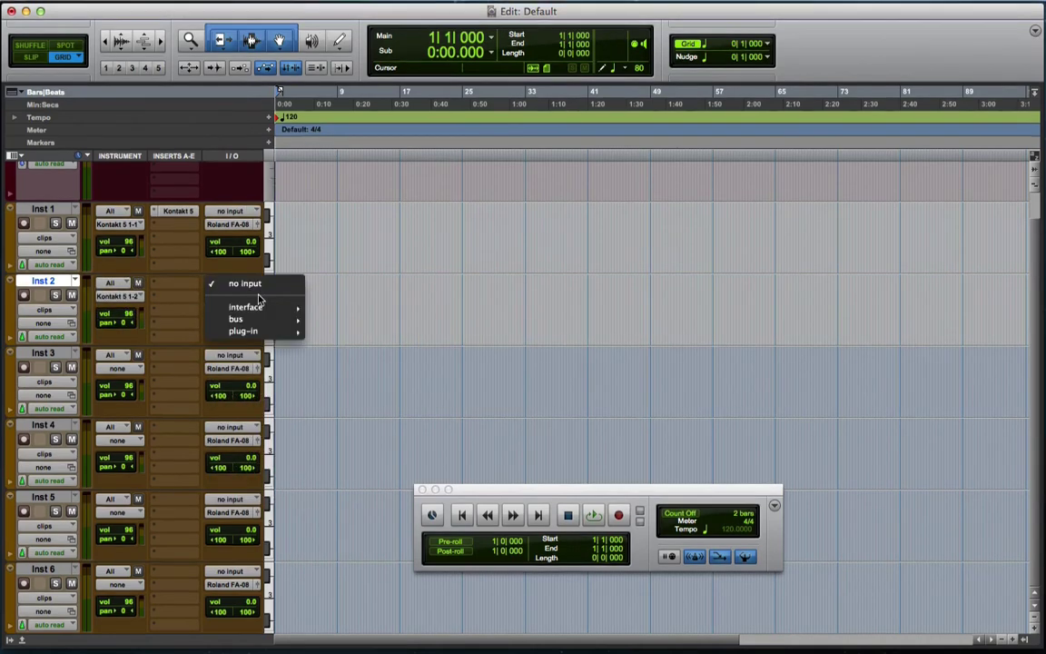
pyautogui.moveTo(268, 331)
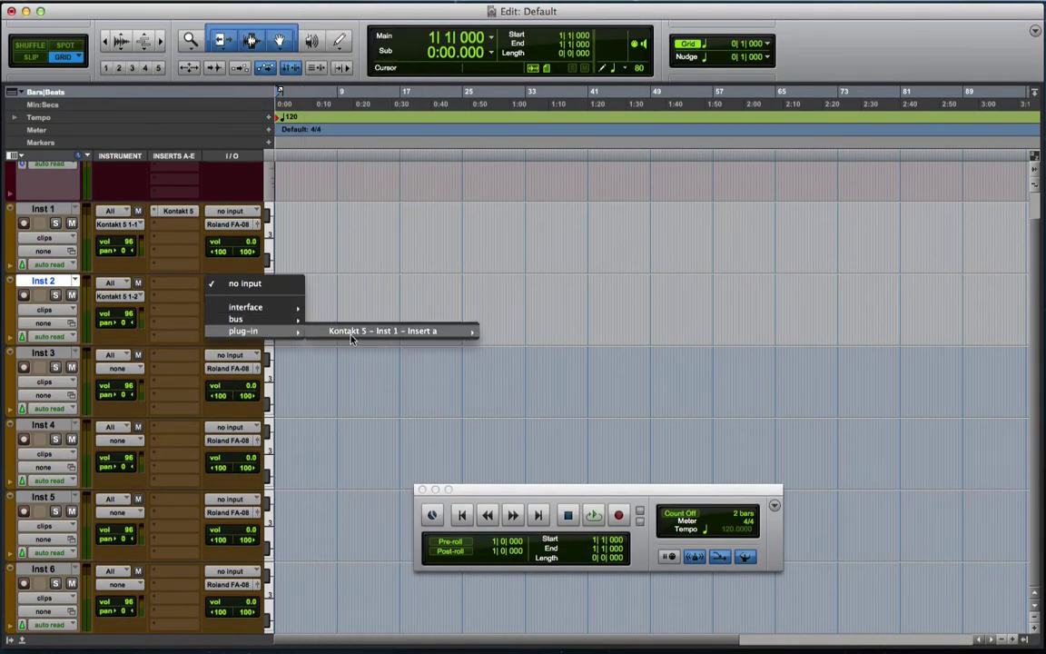
pyautogui.moveTo(390, 331)
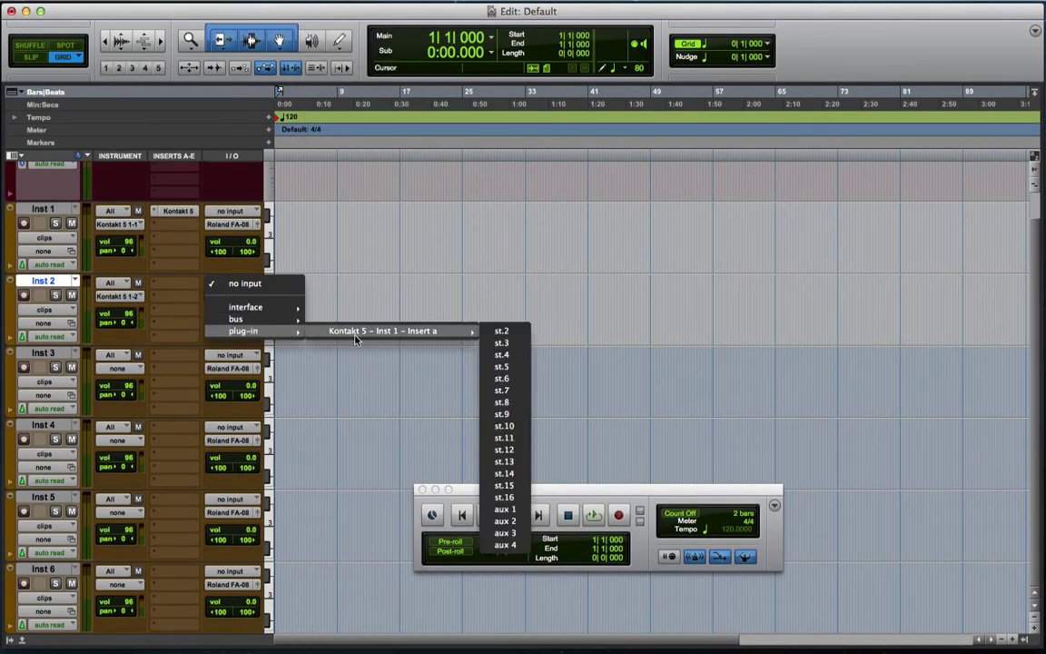
pyautogui.click(501, 334)
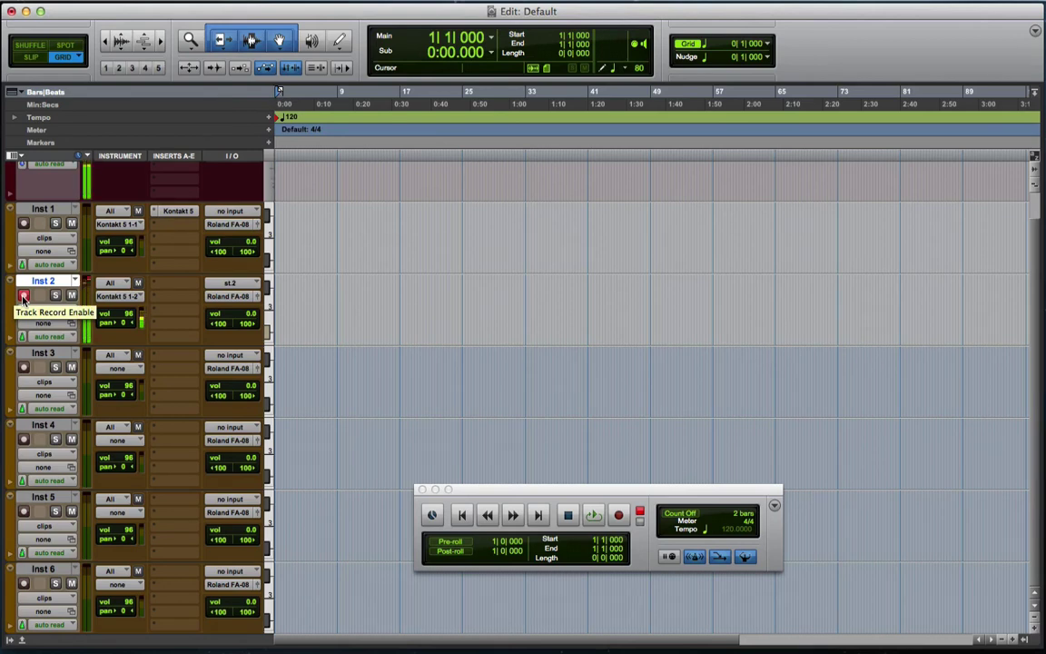
# Disarm Inst 2's record-enable and record-arm Inst 1.
pyautogui.click(24, 297)
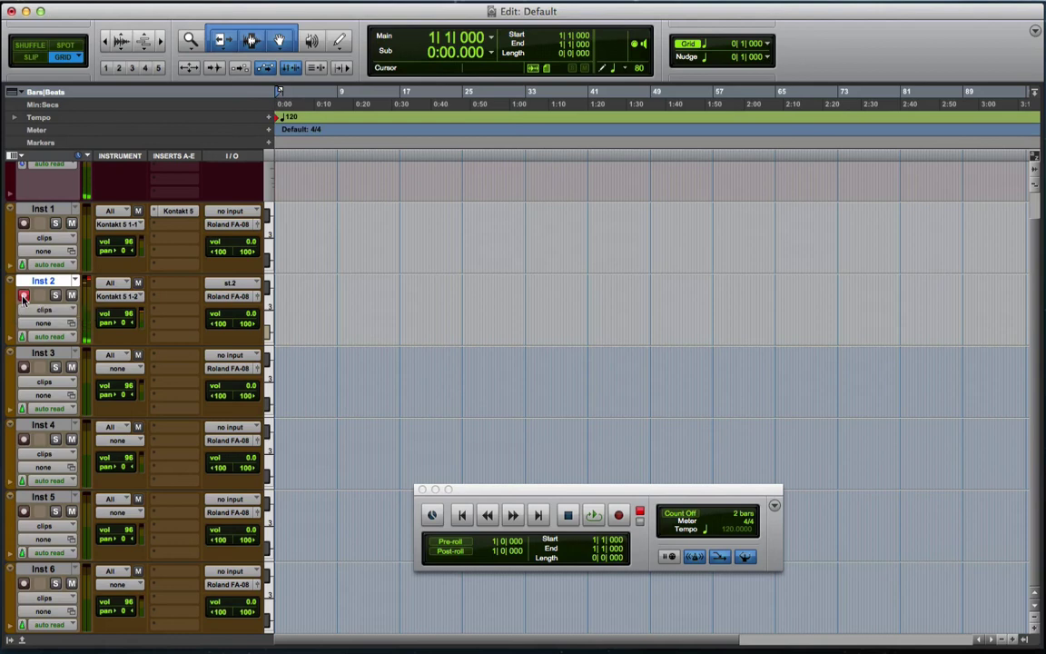
pyautogui.click(23, 223)
pyautogui.click(178, 212)
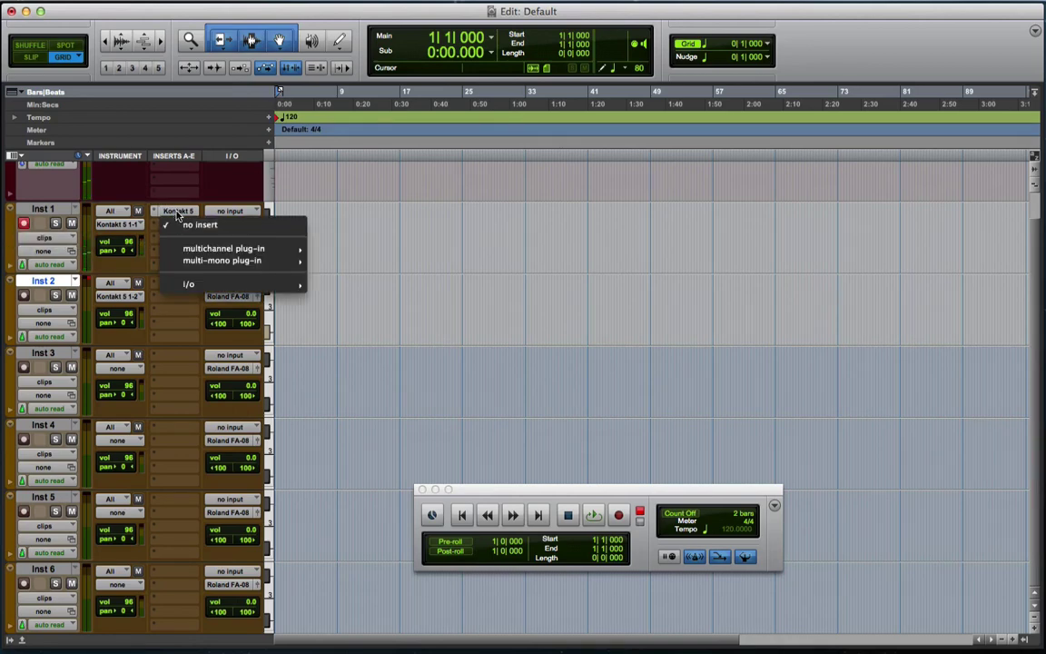
# Open Inst 1's Kontakt 5 window and scroll the rack between Rise & Hit (st.1) and SMACK (st.2).
pyautogui.click(178, 213)
pyautogui.click(178, 212)
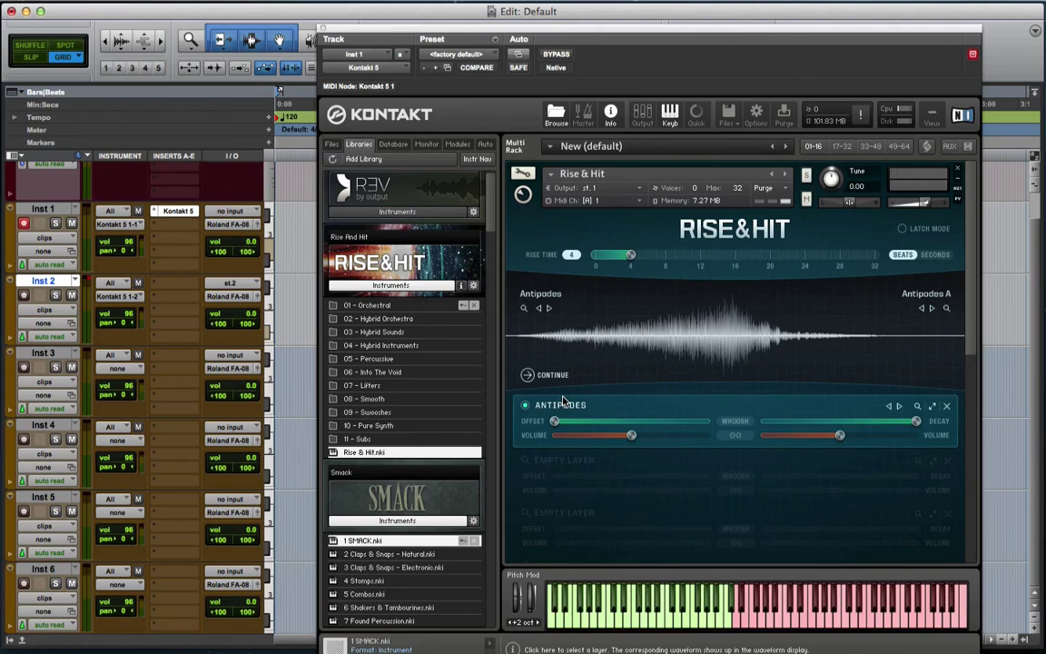
pyautogui.scroll(-5, 635, 380)
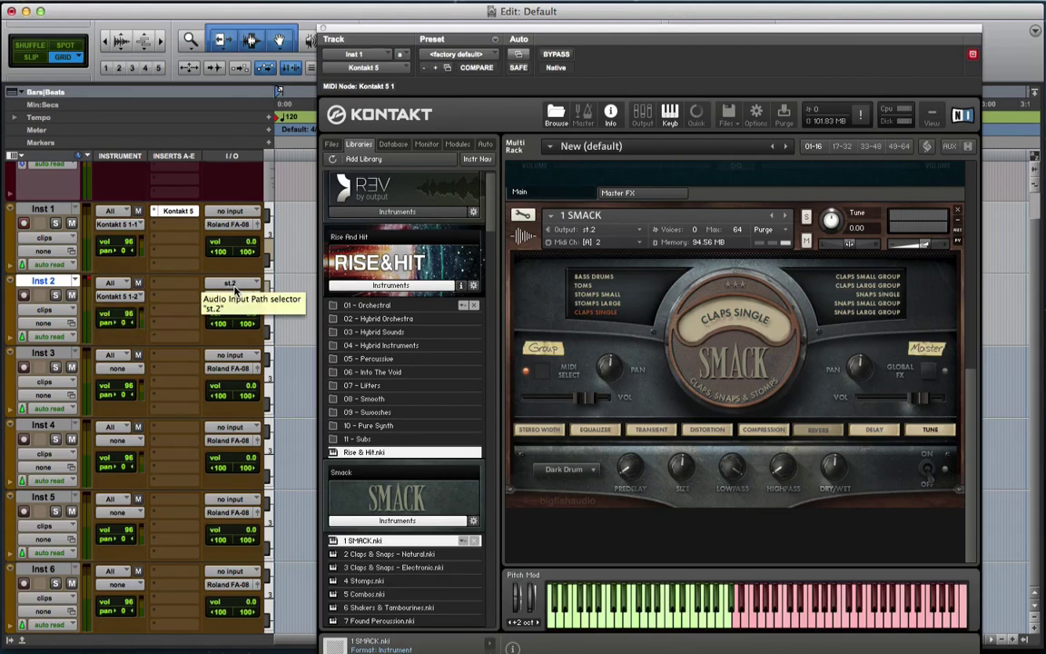
pyautogui.scroll(5, 672, 382)
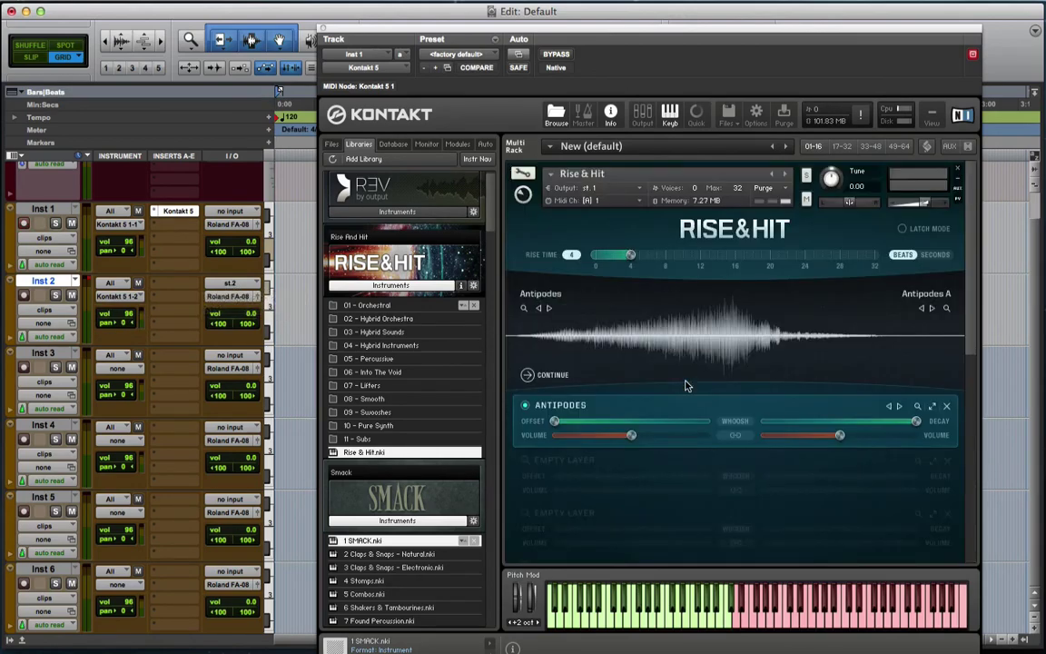